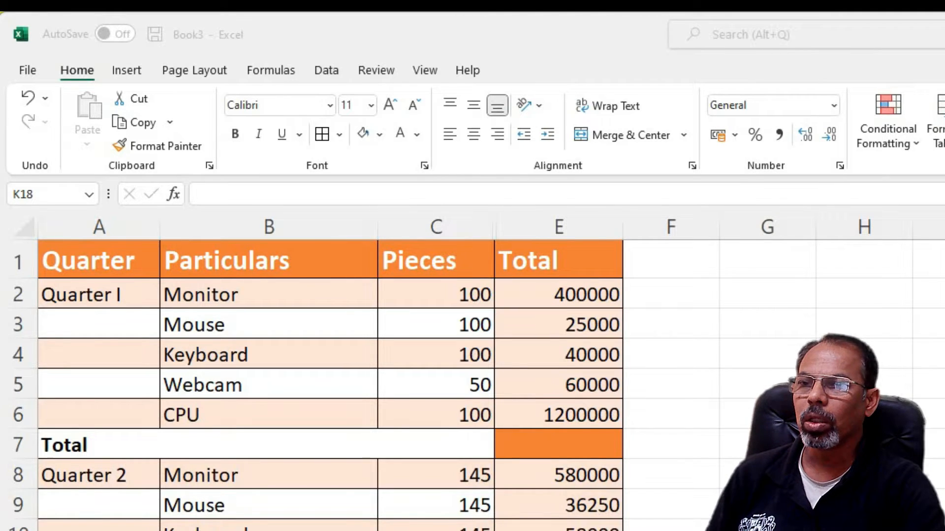
{"action": "scroll", "coordinate": [330, 384], "scroll_direction": "down", "scroll_amount": 1}
{"action": "scroll", "coordinate": [330, 384], "scroll_direction": "up", "scroll_amount": 1}
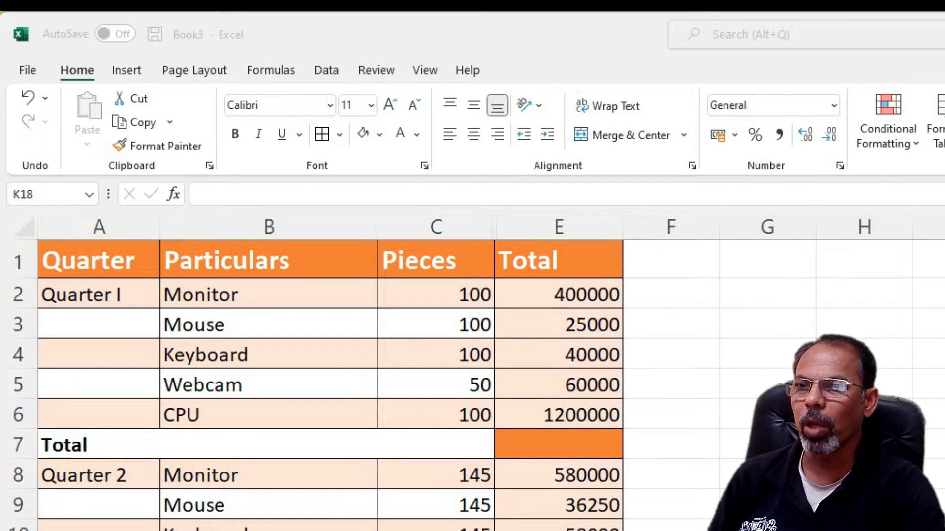
{"action": "key", "text": "alt+Tab"}
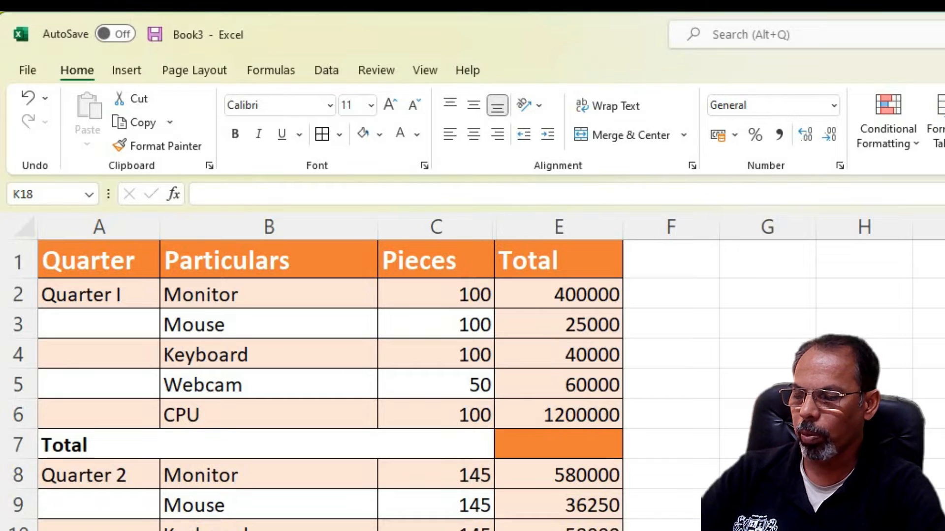
Enter the formula =SUM(E2:E6) in cell E7 to total the Quarter 1 amounts.
{"action": "left_click", "coordinate": [559, 444]}
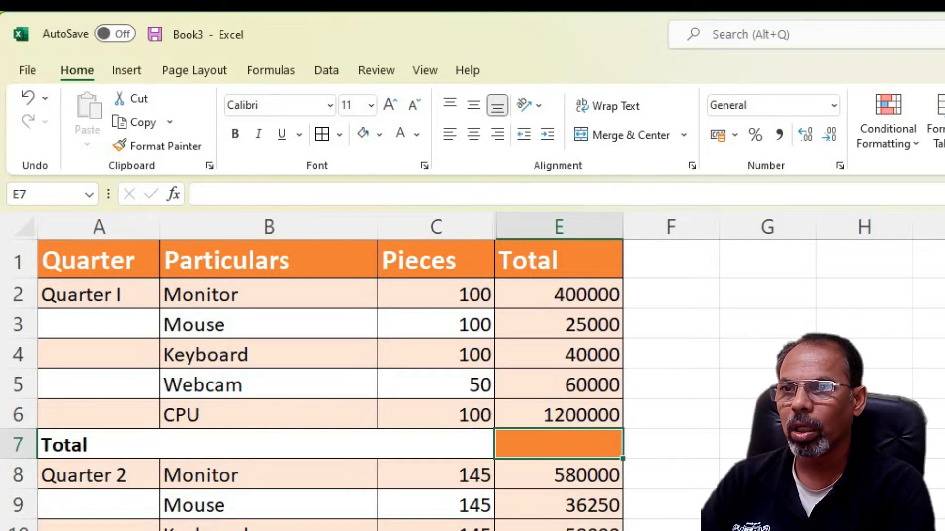
{"action": "type", "text": "=sum("}
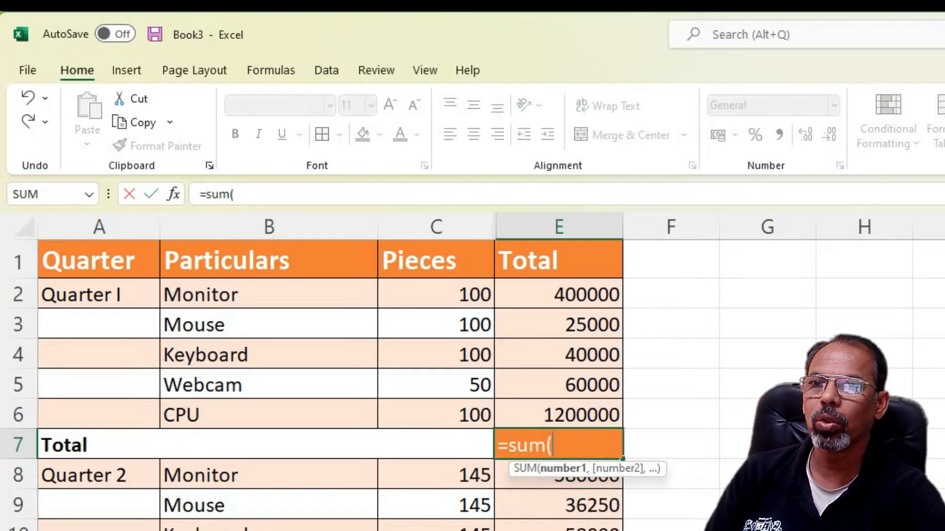
{"action": "left_click_drag", "start_coordinate": [591, 415], "coordinate": [600, 293]}
{"action": "type", "text": ")"}
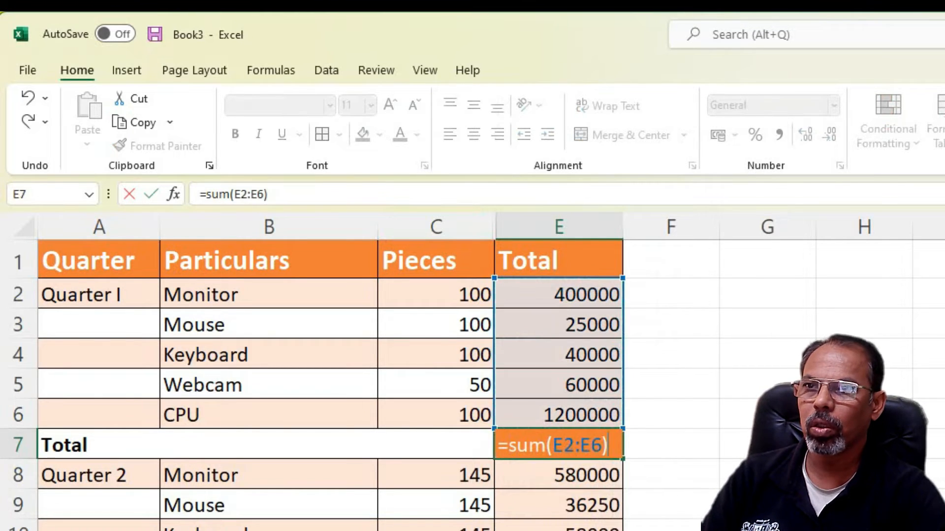
{"action": "key", "text": "Return"}
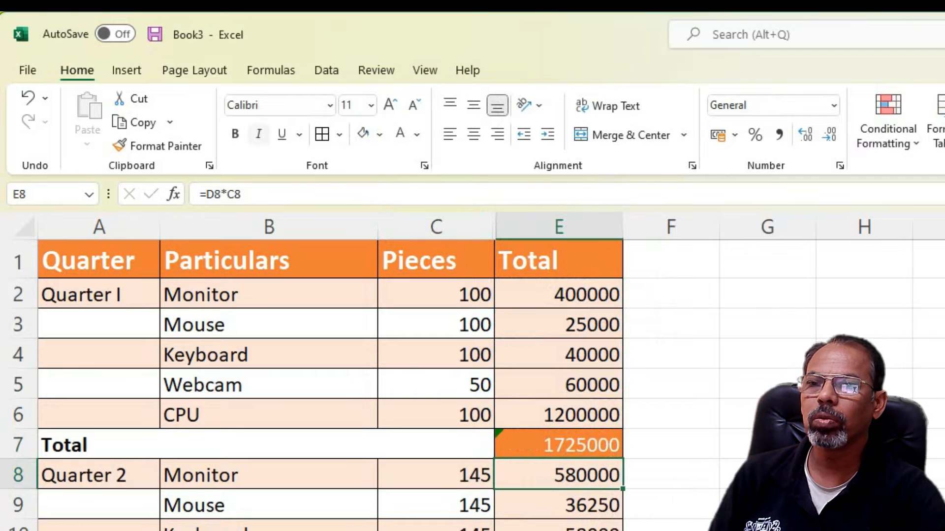
Undo the bold formatting applied to E8 by mistake and make the Quarter 1 total in E7 bold.
{"action": "left_click", "coordinate": [234, 133]}
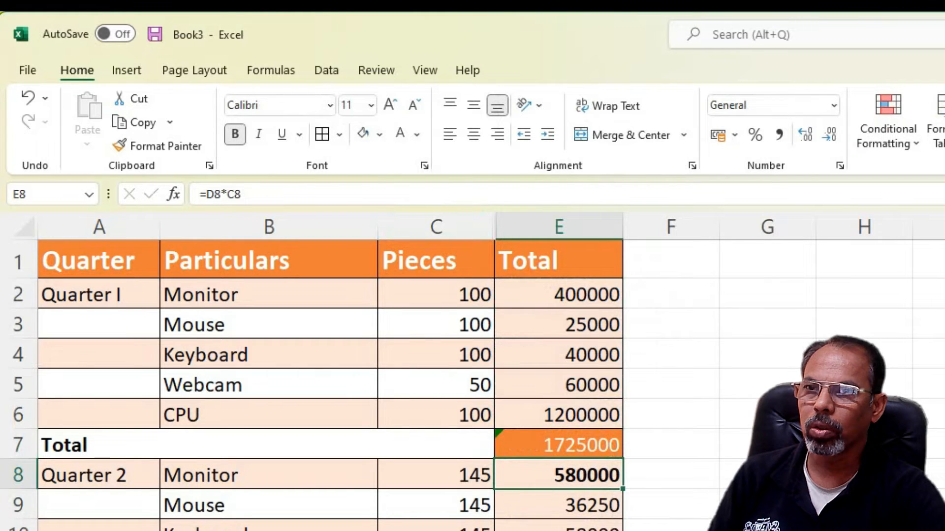
{"action": "key", "text": "ctrl+z"}
{"action": "key", "text": "Up"}
{"action": "key", "text": "ctrl+b"}
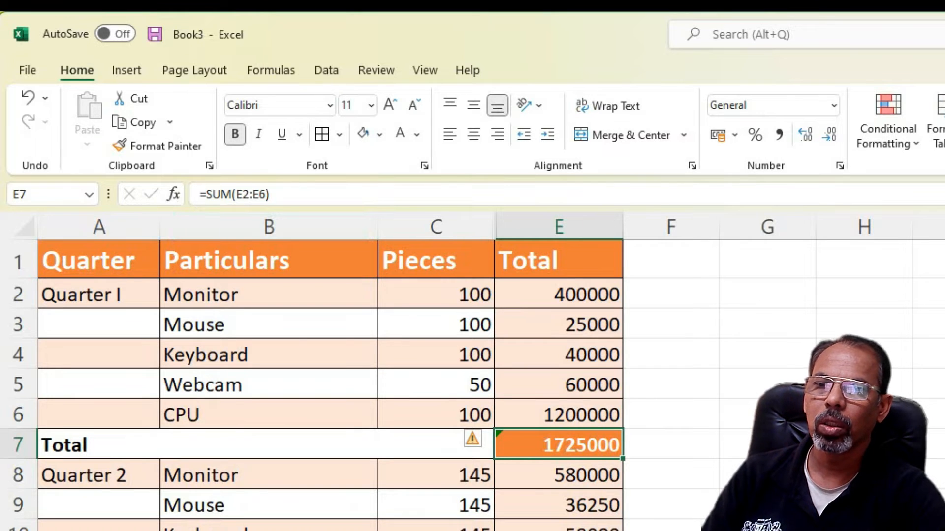
Copy the total in E7 and paste it into the other quarterly total cells E13, E19 and E25.
{"action": "key", "text": "ctrl+c"}
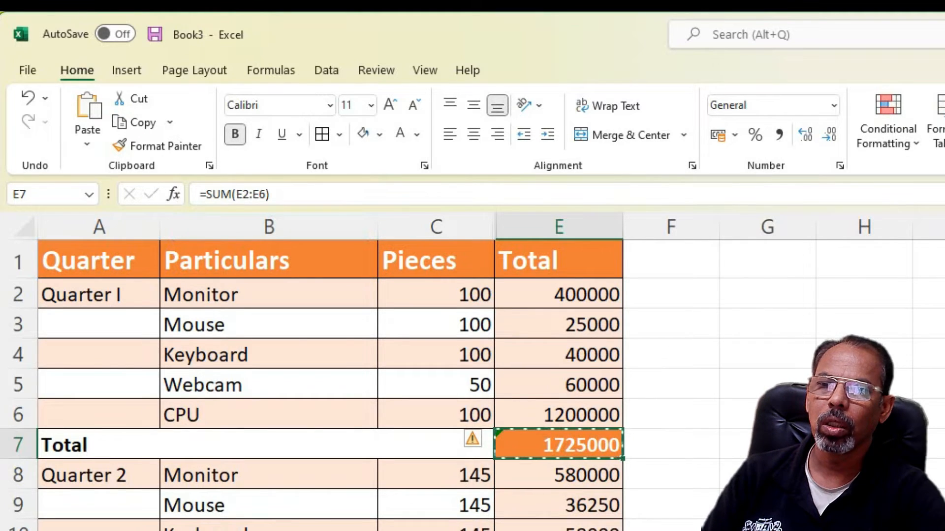
{"action": "key", "text": "Down"}
{"action": "key", "text": "Down"}
{"action": "key", "text": "Down"}
{"action": "key", "text": "Down"}
{"action": "key", "text": "Down"}
{"action": "key", "text": "Down"}
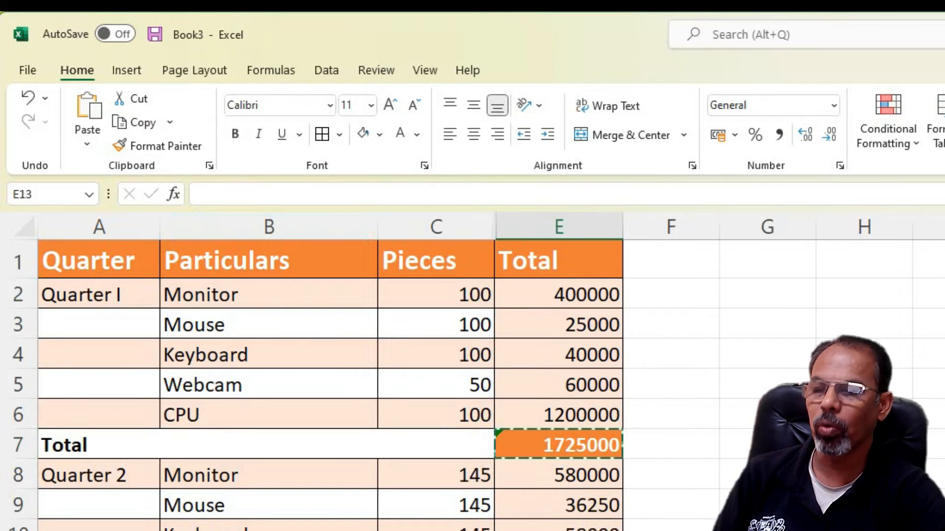
{"action": "key", "text": "Down"}
{"action": "key", "text": "Down"}
{"action": "key", "text": "Down"}
{"action": "key", "text": "Down"}
{"action": "key", "text": "Down"}
{"action": "key", "text": "Down"}
{"action": "key", "text": "Down"}
{"action": "key", "text": "Down"}
{"action": "key", "text": "Down"}
{"action": "key", "text": "Down"}
{"action": "key", "text": "Down"}
{"action": "key", "text": "Down"}
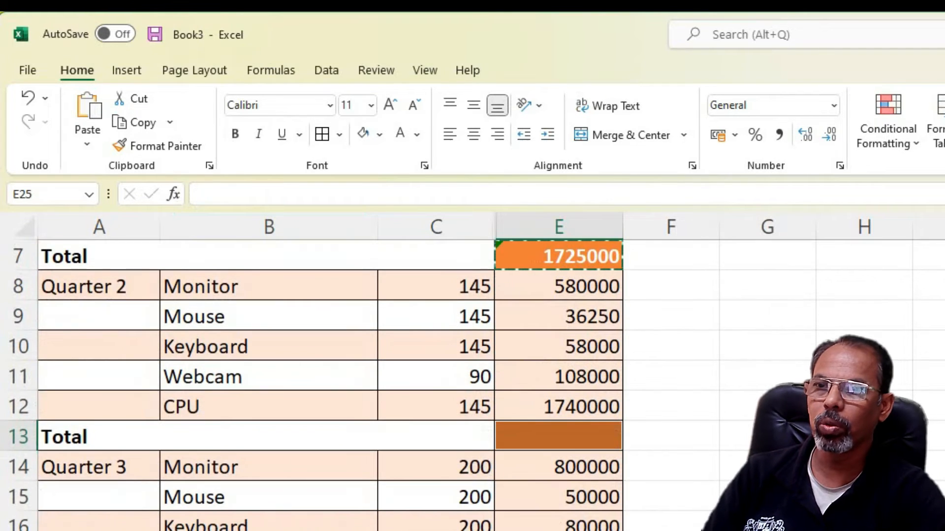
{"action": "key", "text": "ctrl+v"}
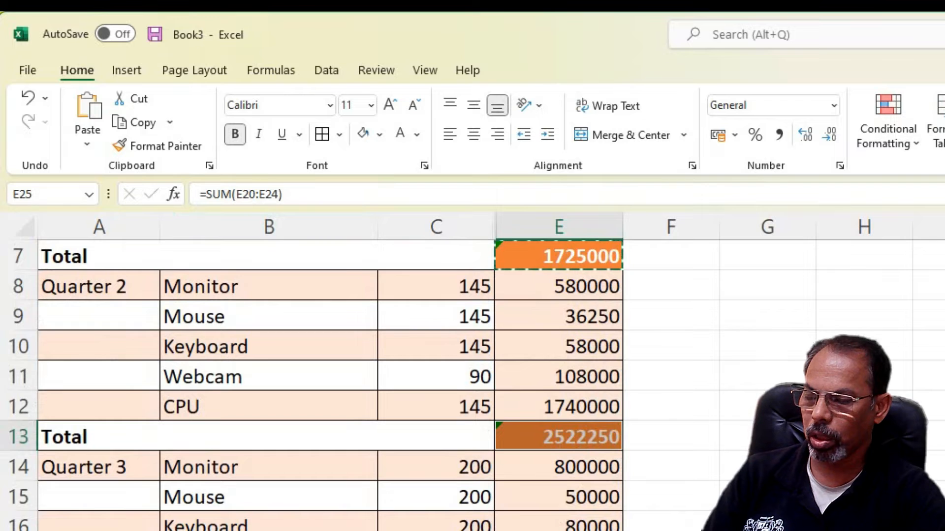
Undo the manually entered and pasted quarterly totals in column E and clear cell E7.
{"action": "scroll", "coordinate": [473, 384], "scroll_direction": "up", "scroll_amount": 2}
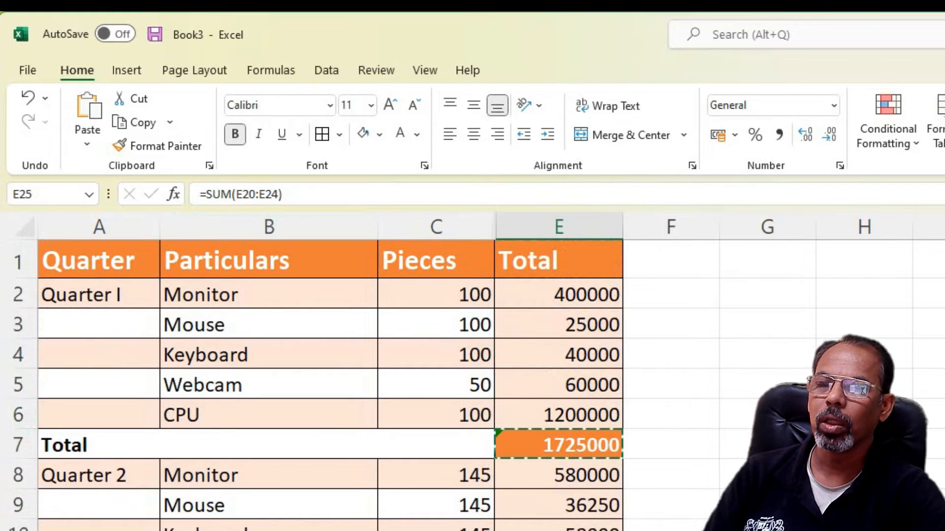
{"action": "key", "text": "ctrl+z"}
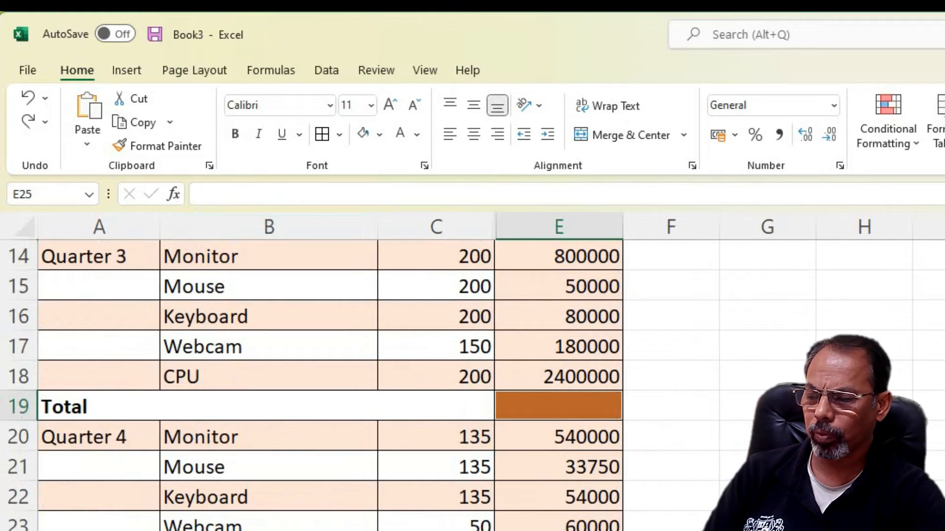
{"action": "scroll", "coordinate": [473, 384], "scroll_direction": "up", "scroll_amount": 4}
{"action": "key", "text": "ctrl+z"}
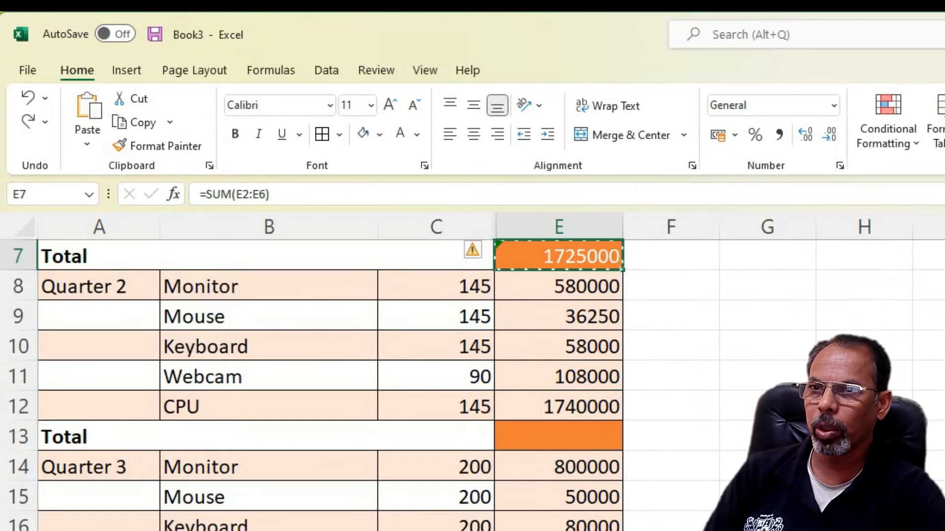
{"action": "key", "text": "ctrl+z"}
{"action": "scroll", "coordinate": [473, 384], "scroll_direction": "up", "scroll_amount": 2}
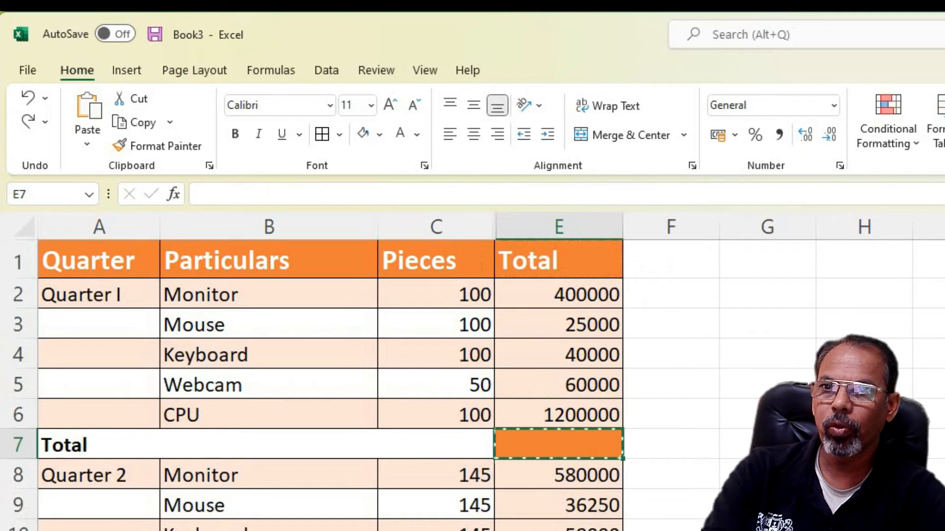
{"action": "key", "text": "Return"}
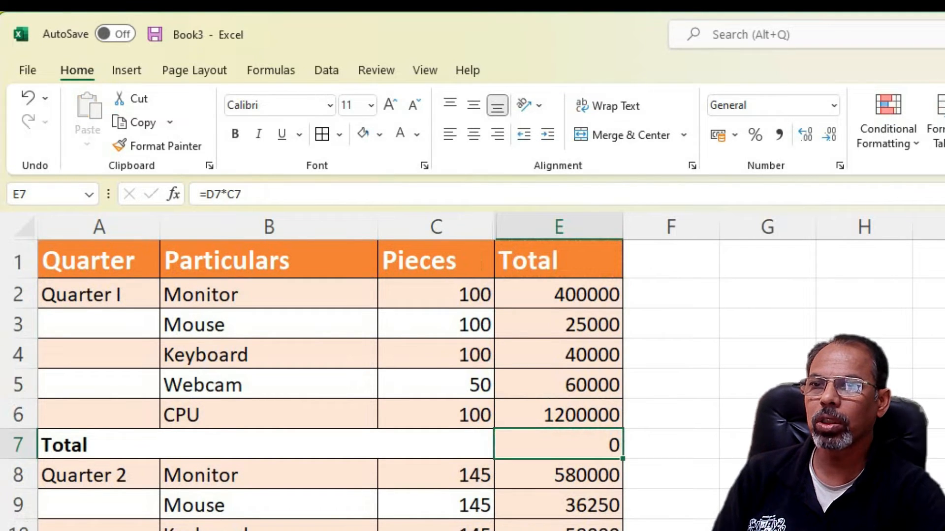
{"action": "key", "text": "Delete"}
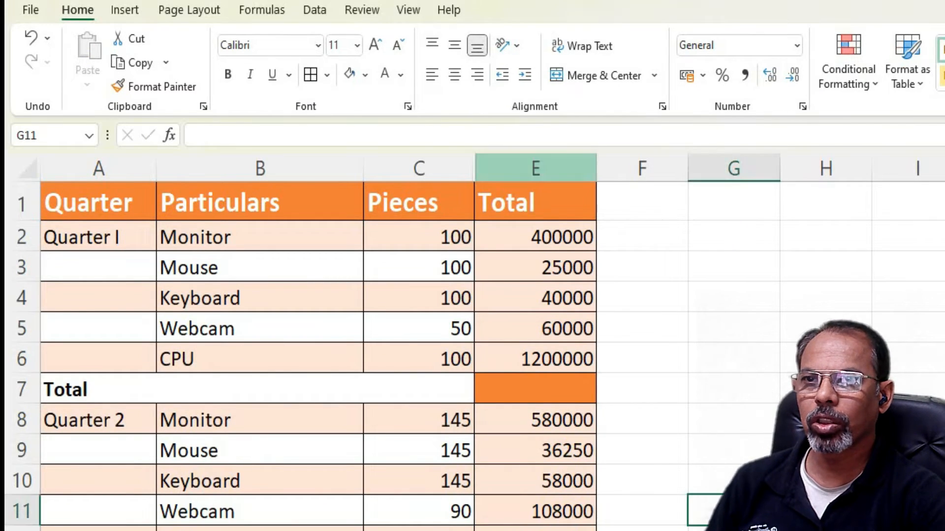
Select column E and use Go To Special with the Blanks option to select only its empty total cells.
{"action": "left_click", "coordinate": [536, 168]}
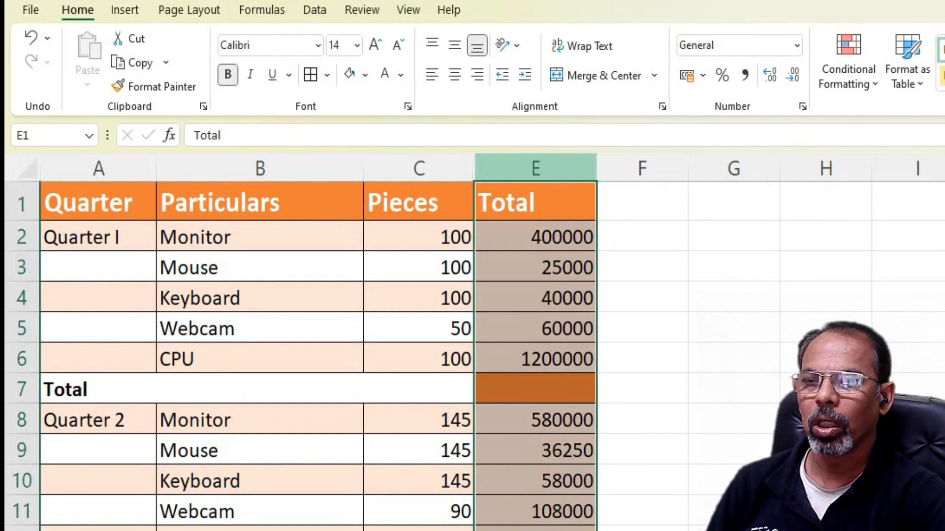
{"action": "key", "text": "ctrl+g"}
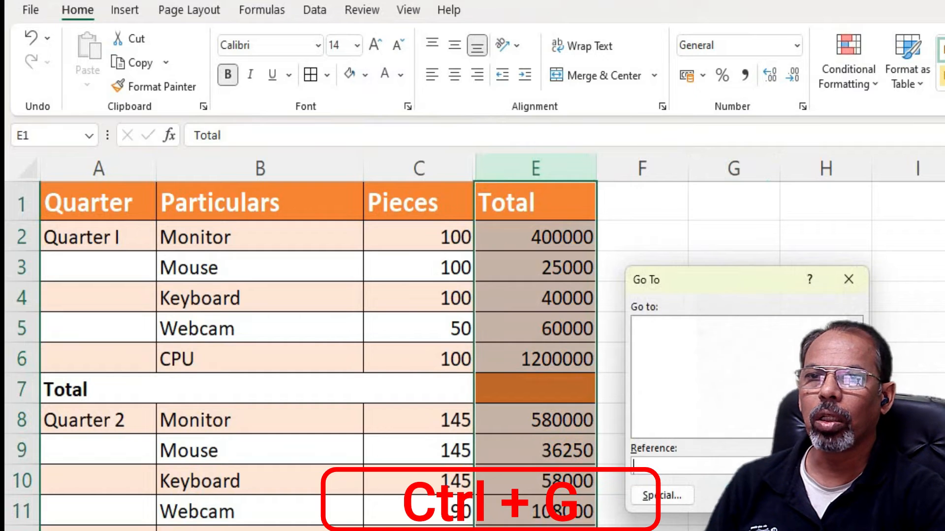
{"action": "left_click_drag", "start_coordinate": [728, 280], "coordinate": [709, 346]}
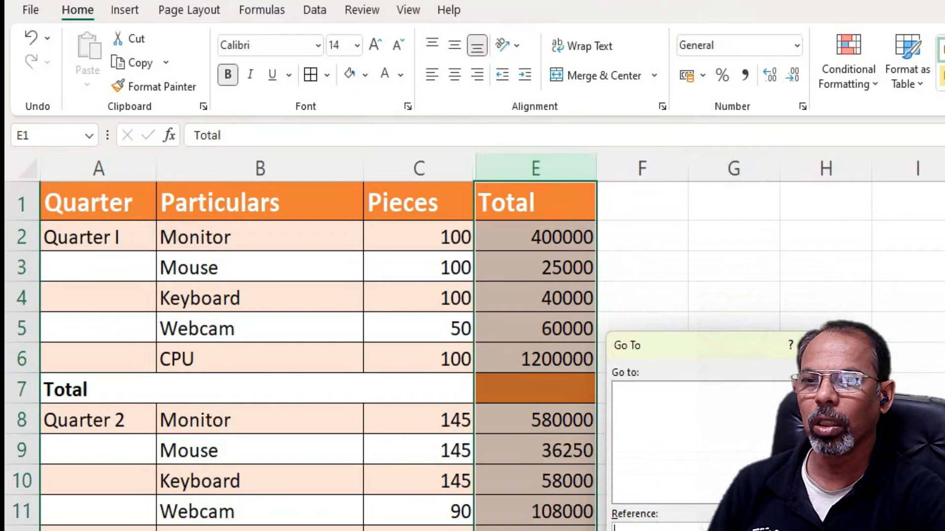
{"action": "key", "text": "alt+s"}
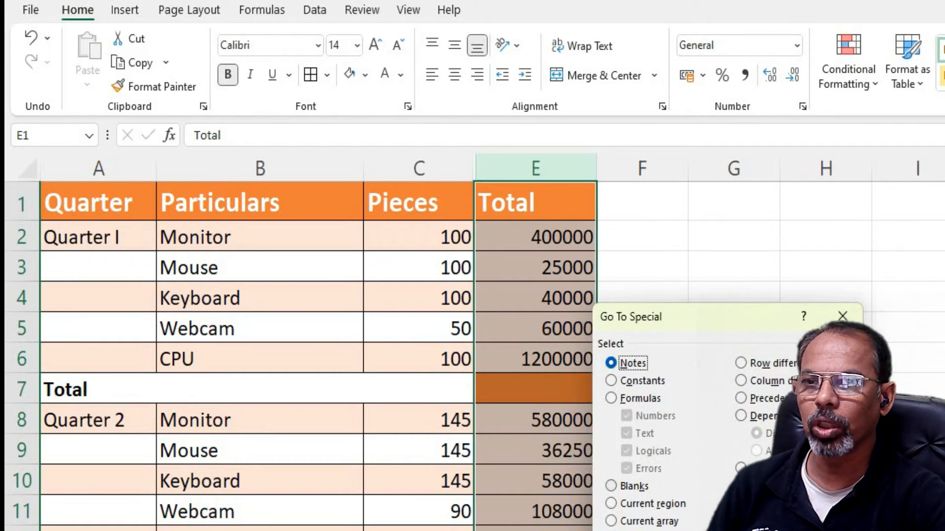
{"action": "key", "text": "k"}
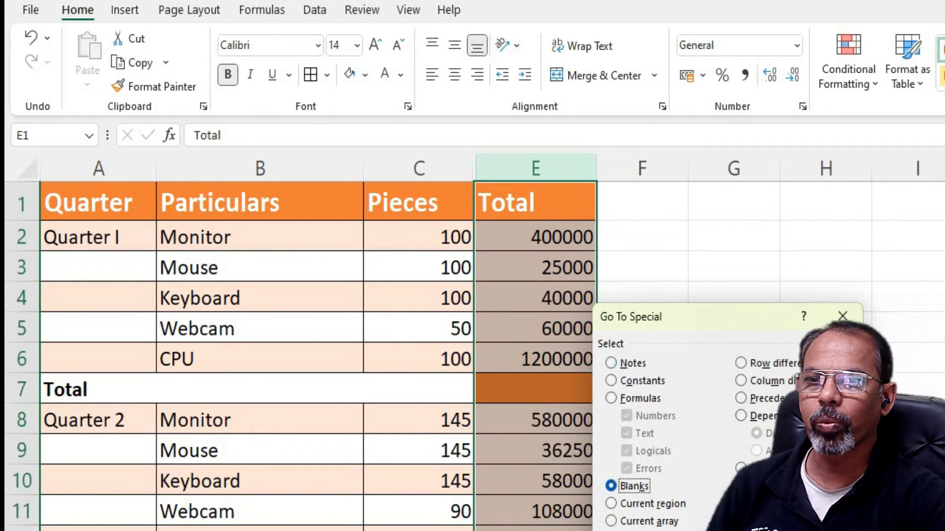
{"action": "key", "text": "Return"}
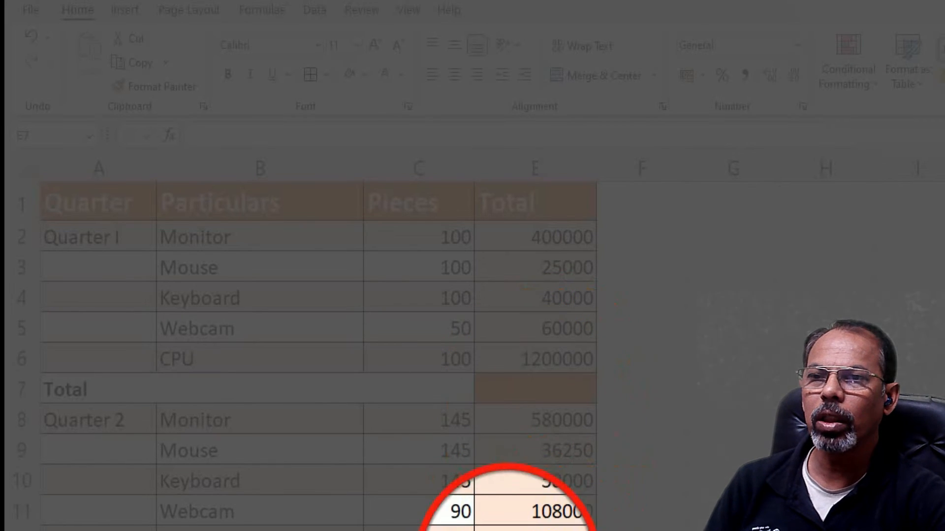
Review the selected blank total cells and fill them all at once with AutoSum formulas.
{"action": "scroll", "coordinate": [308, 357], "scroll_direction": "down", "scroll_amount": 2}
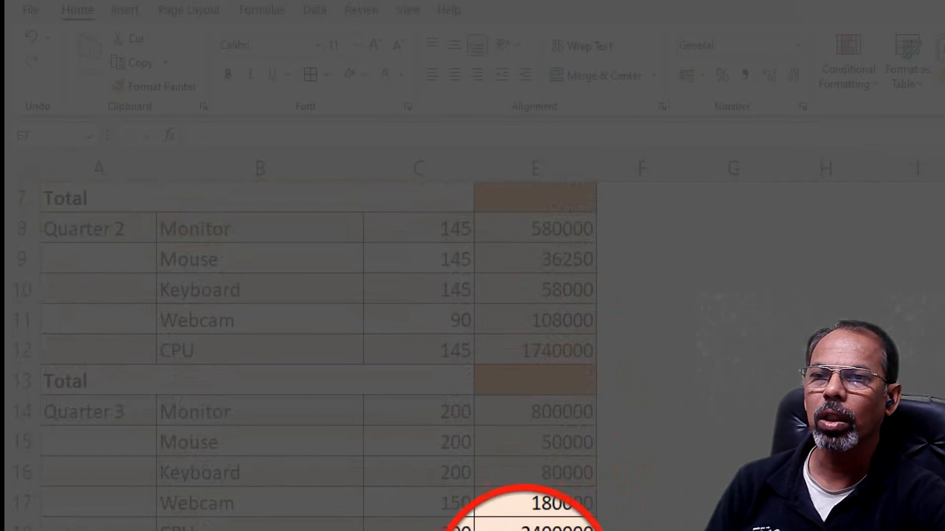
{"action": "scroll", "coordinate": [307, 356], "scroll_direction": "up", "scroll_amount": 2}
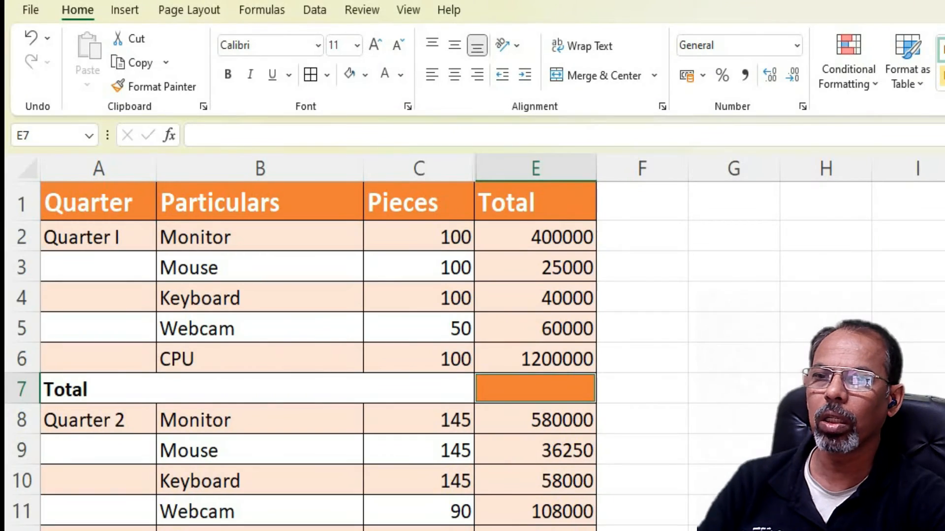
{"action": "scroll", "coordinate": [473, 354], "scroll_direction": "down", "scroll_amount": 1}
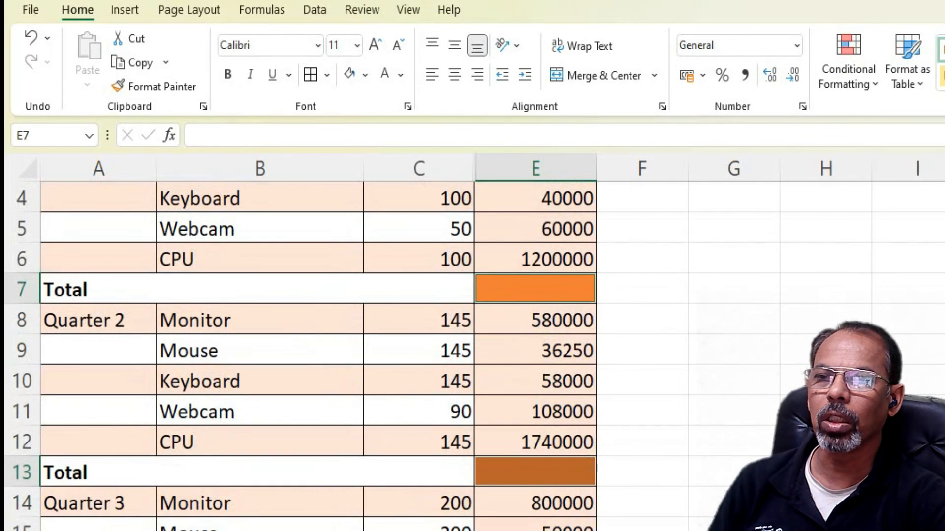
{"action": "scroll", "coordinate": [472, 354], "scroll_direction": "up", "scroll_amount": 1}
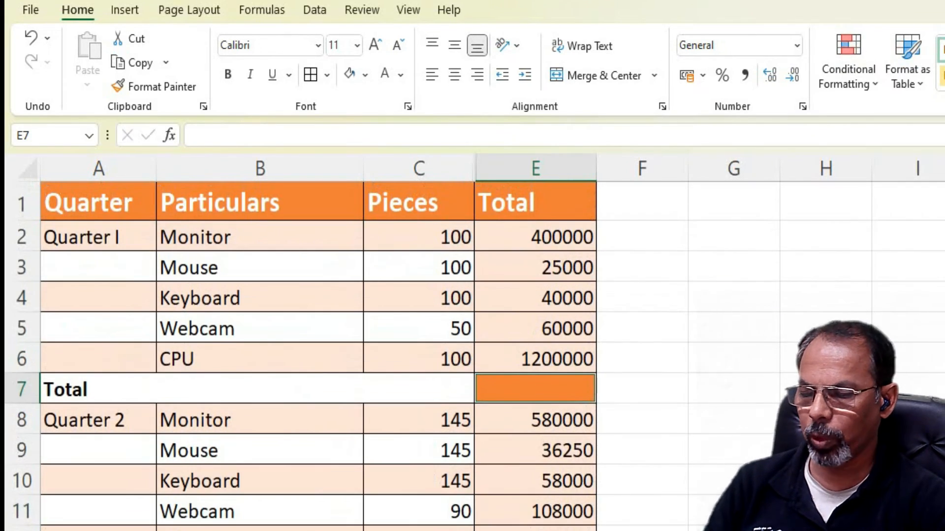
{"action": "key", "text": "alt+equal"}
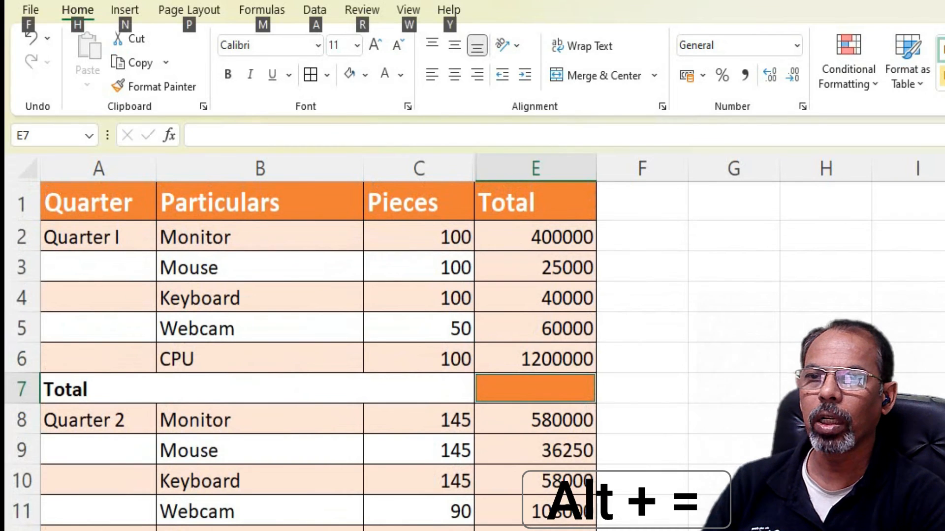
{"action": "scroll", "coordinate": [618, 499], "scroll_direction": "down", "scroll_amount": 1}
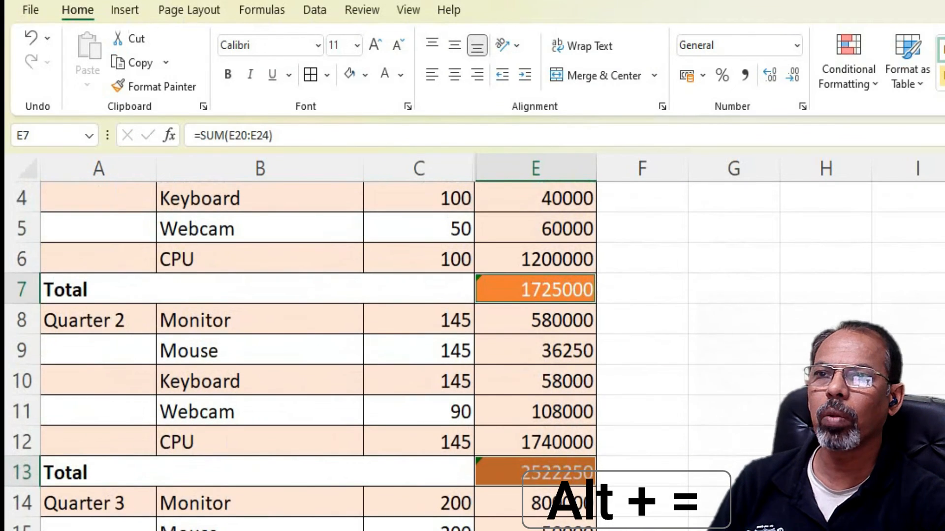
Make all the selected quarterly totals in column E bold and check them down the sheet.
{"action": "key", "text": "ctrl+b"}
{"action": "scroll", "coordinate": [472, 357], "scroll_direction": "up", "scroll_amount": 1}
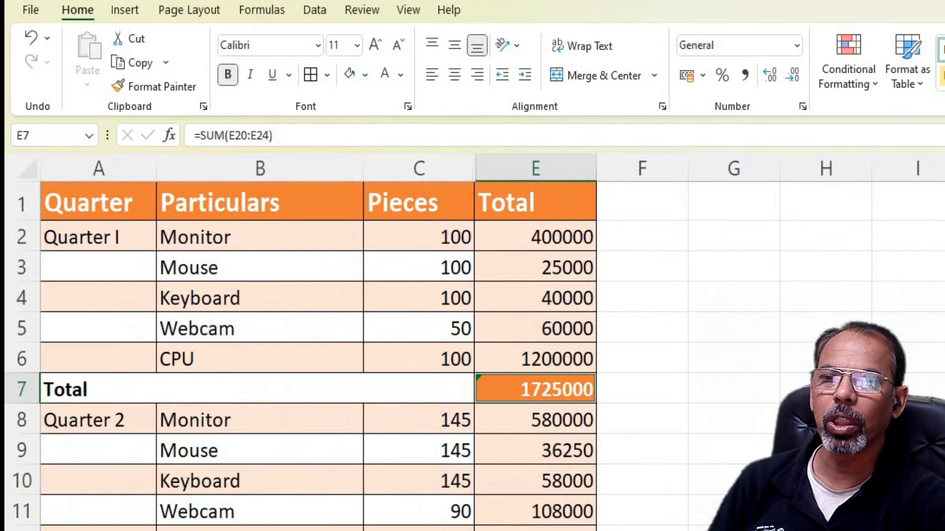
{"action": "scroll", "coordinate": [473, 357], "scroll_direction": "down", "scroll_amount": 2}
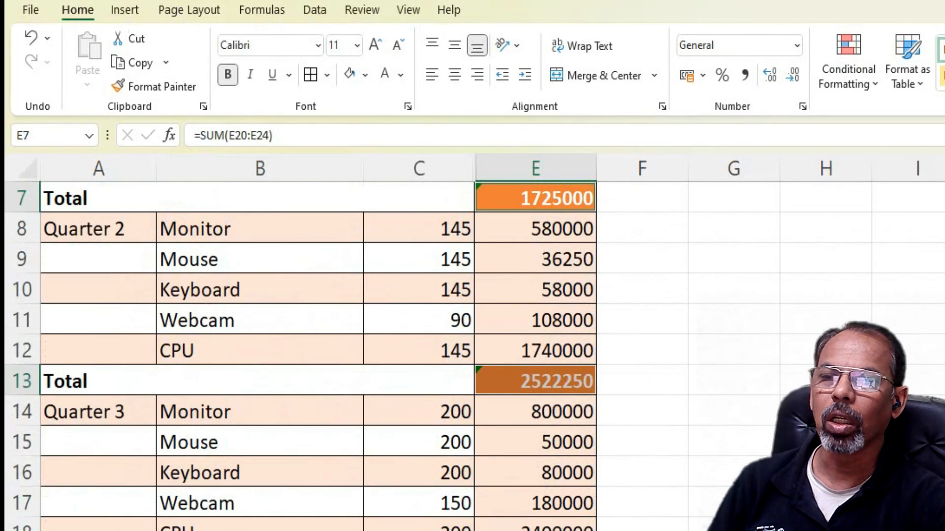
{"action": "scroll", "coordinate": [473, 357], "scroll_direction": "up", "scroll_amount": 2}
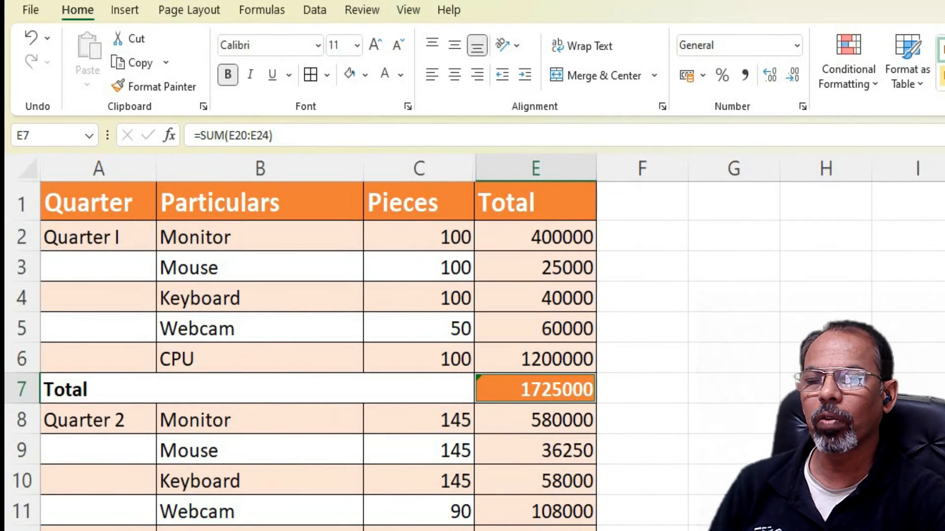